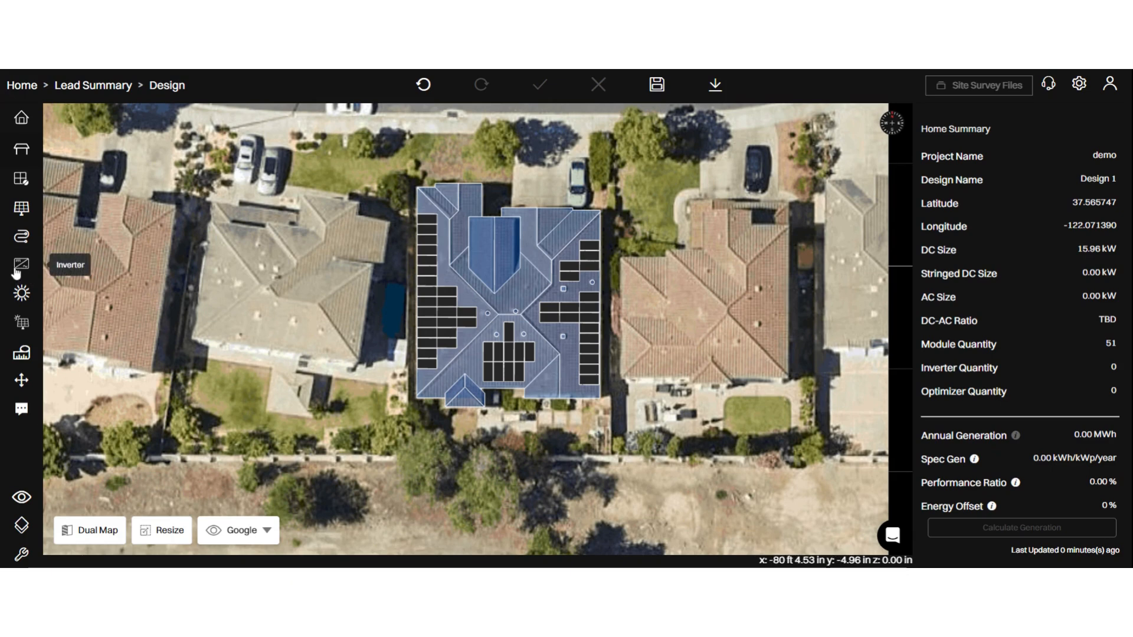
- Place a Goodwe GW15KN-DT 15 kW string inverter beside the house's right wall and save the design
click(17, 269)
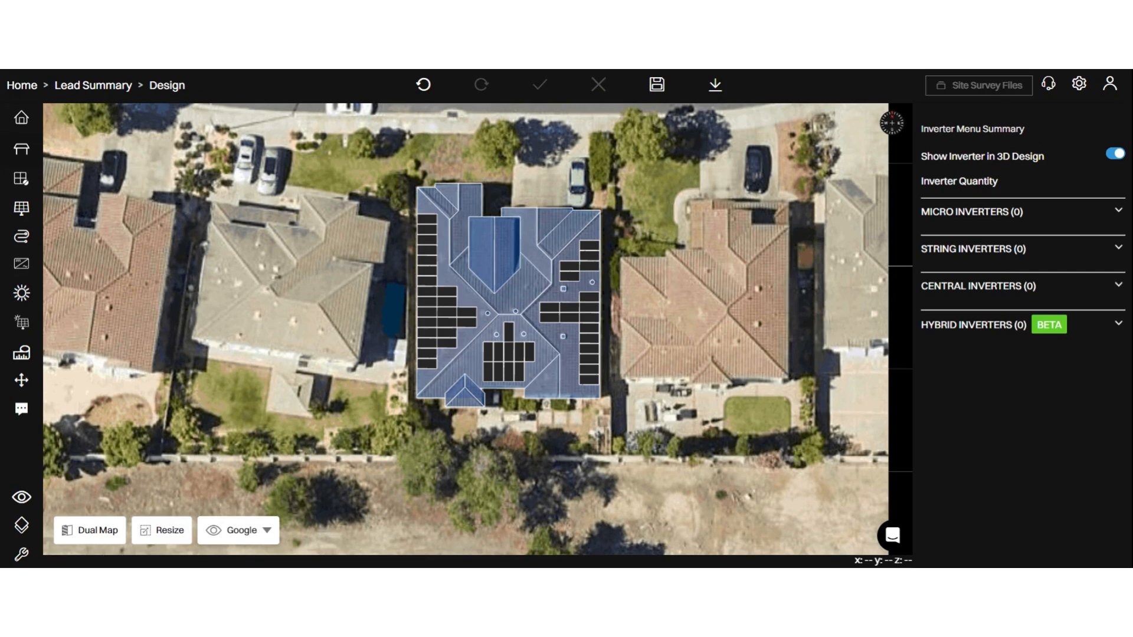
click(1047, 255)
click(1038, 268)
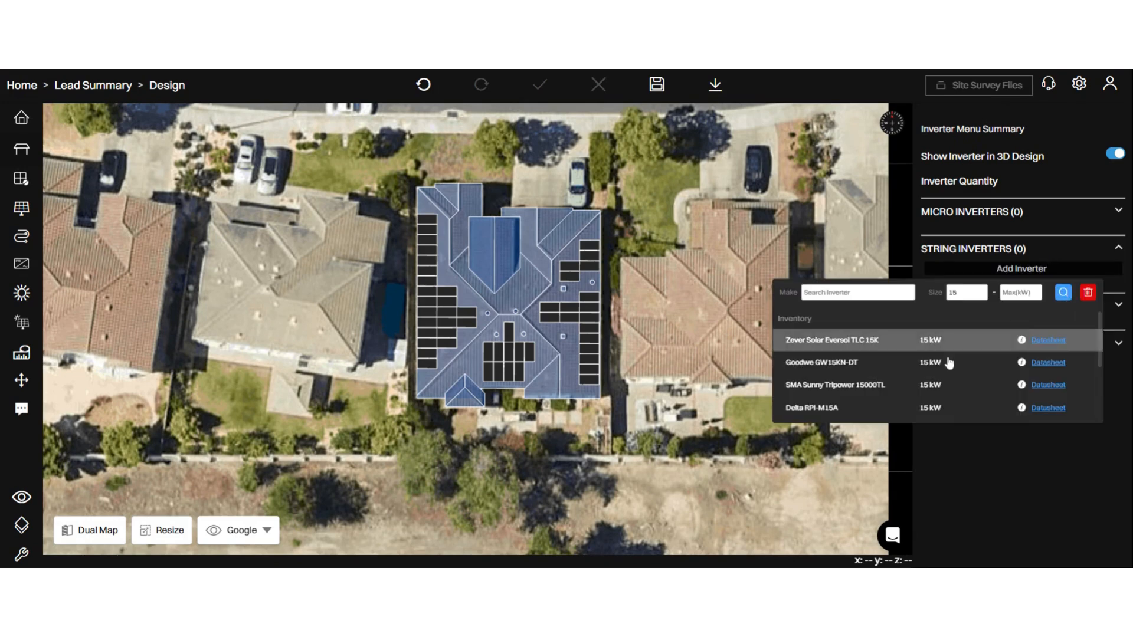
scroll(883, 407, down, 1)
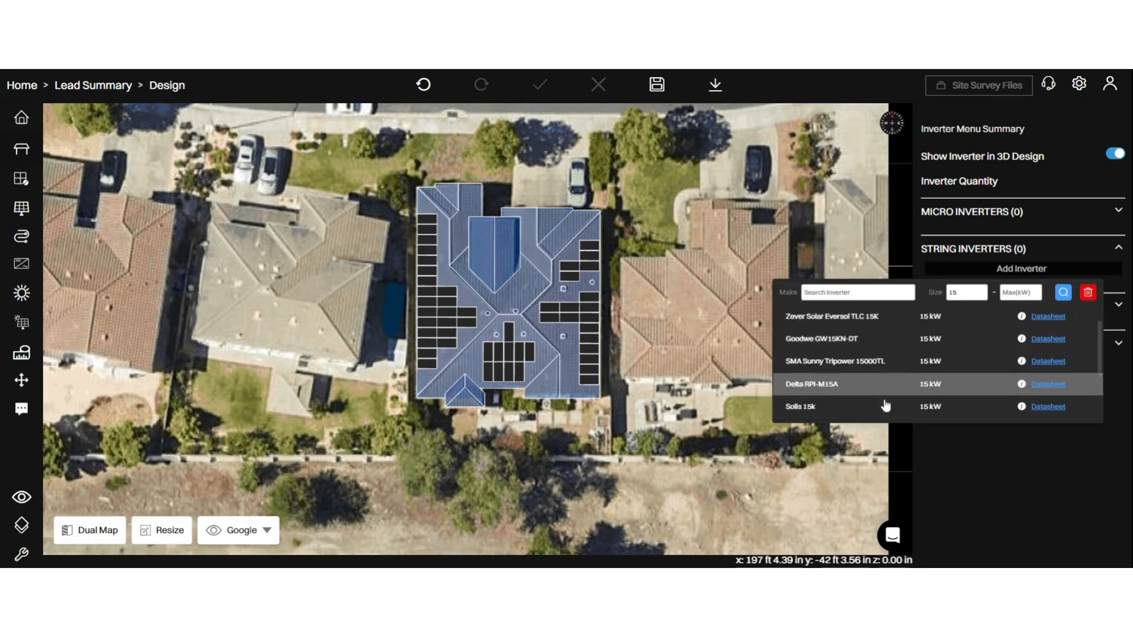
click(880, 344)
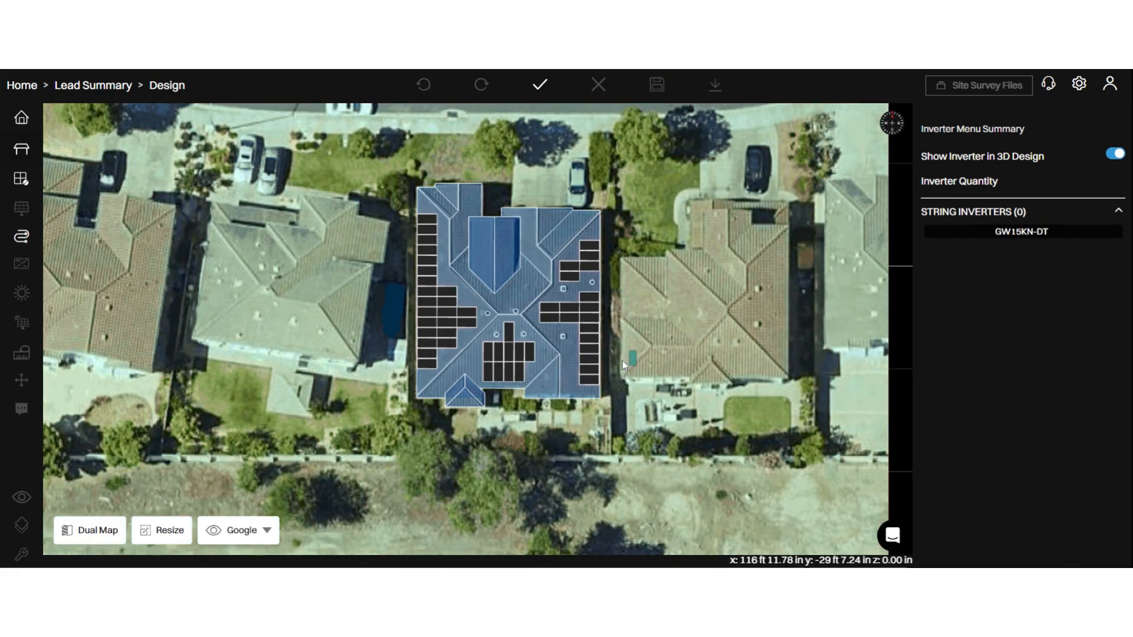
click(615, 366)
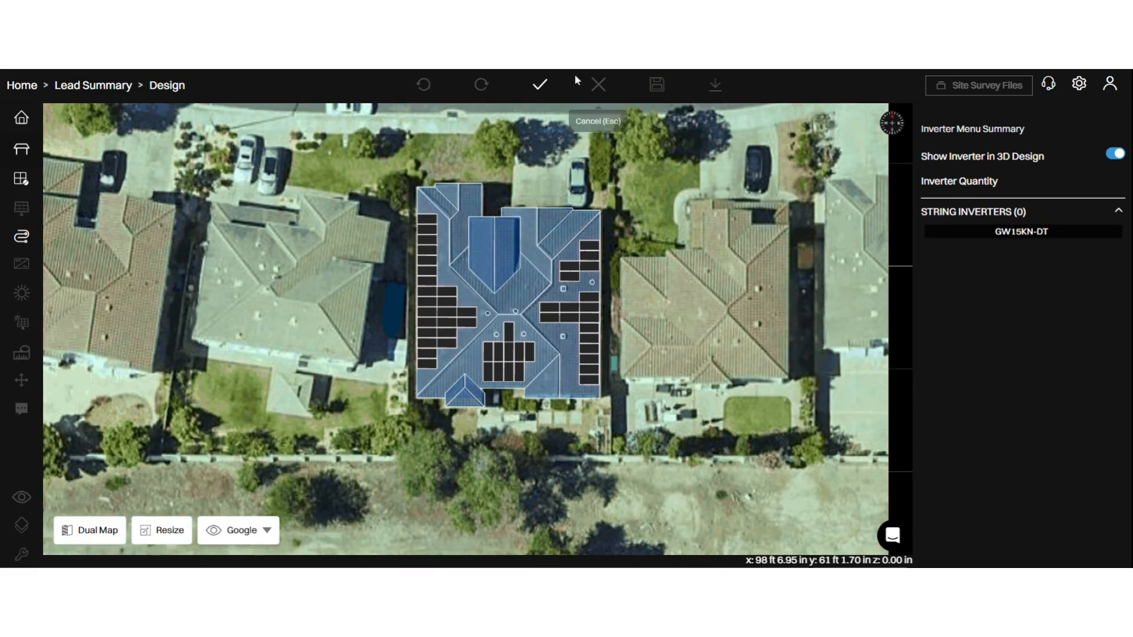
click(546, 89)
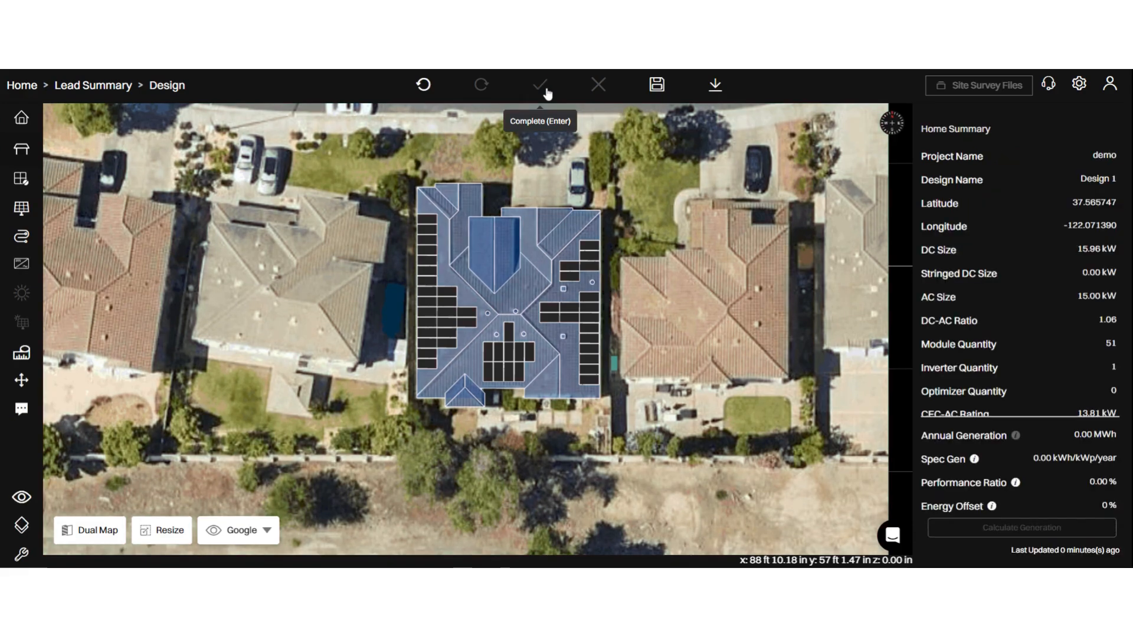
click(659, 88)
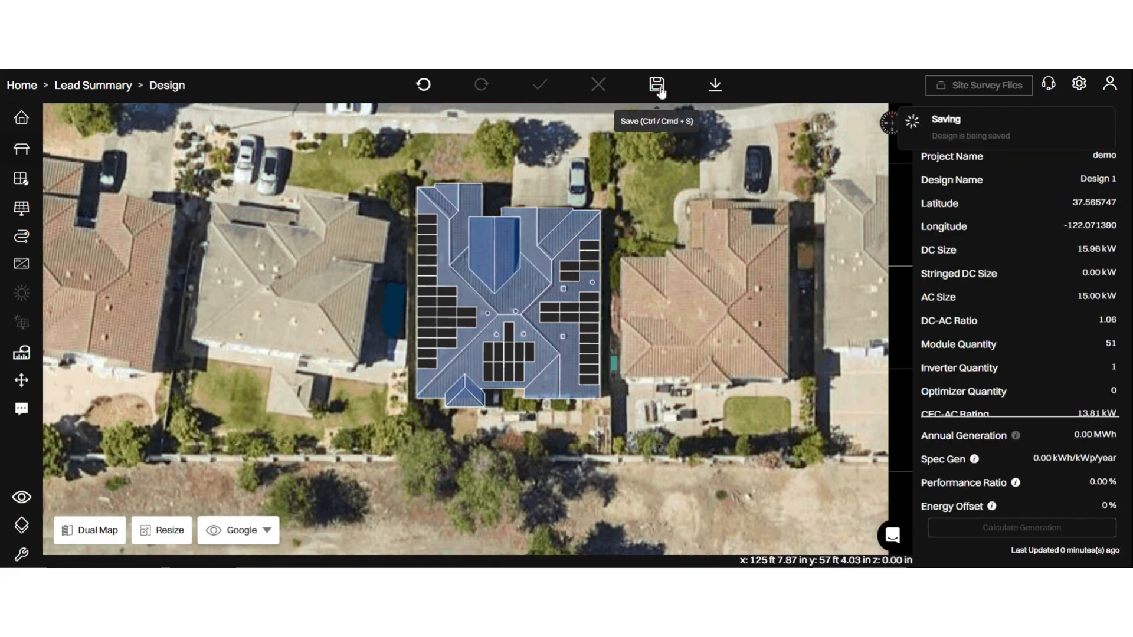
- Open the placed inverter's properties and examine the string range and string counts of MPPT 1
click(616, 366)
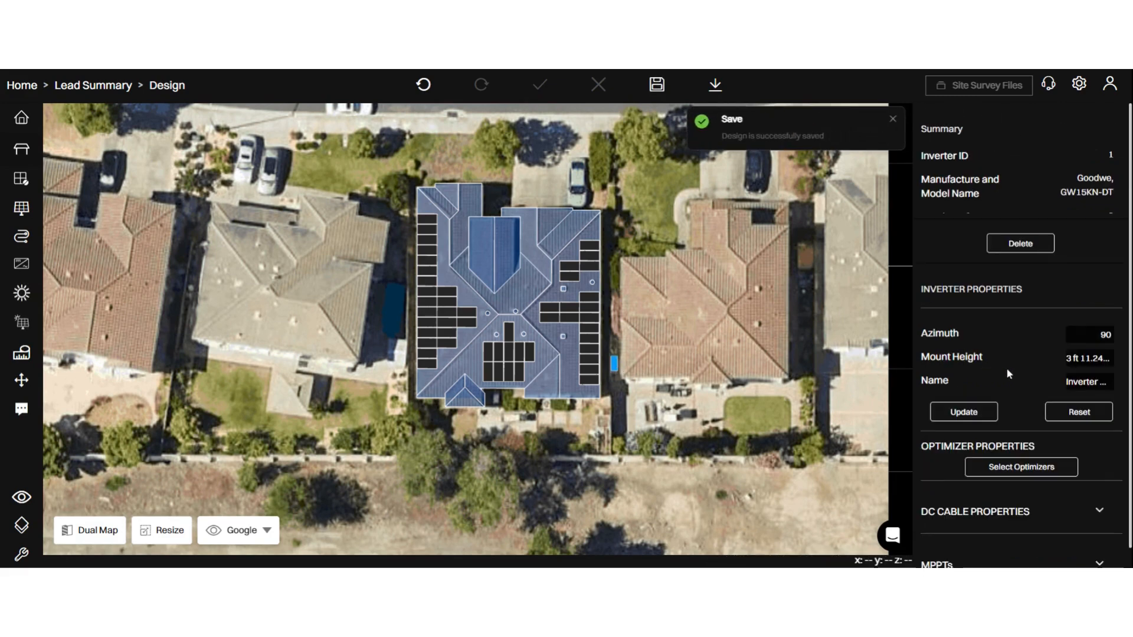
scroll(1009, 373, down, 1)
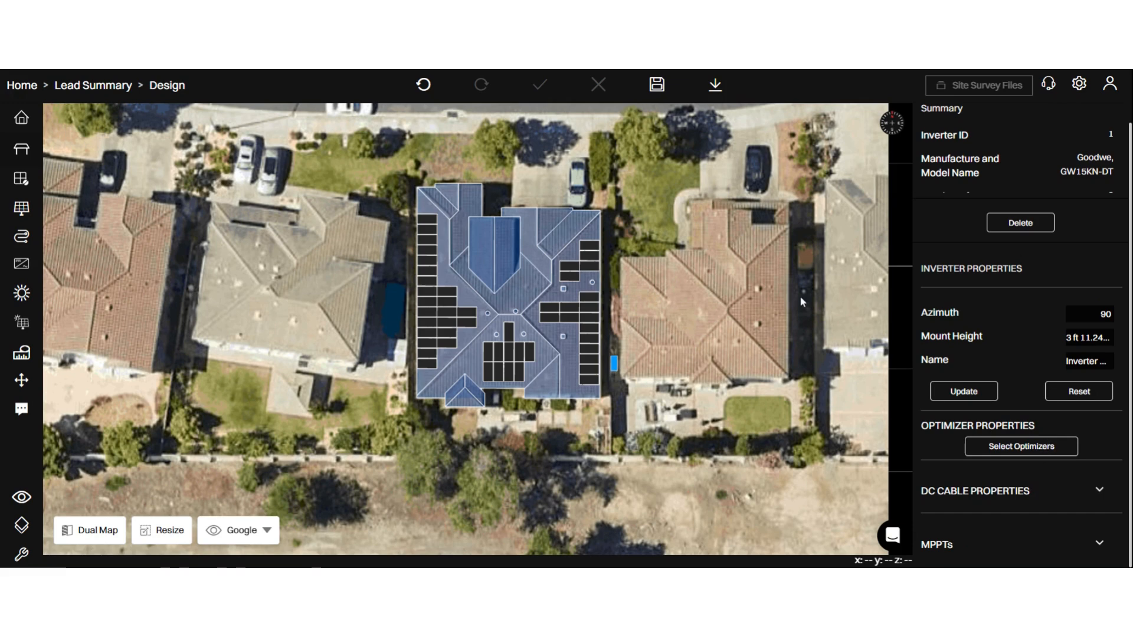
click(1019, 551)
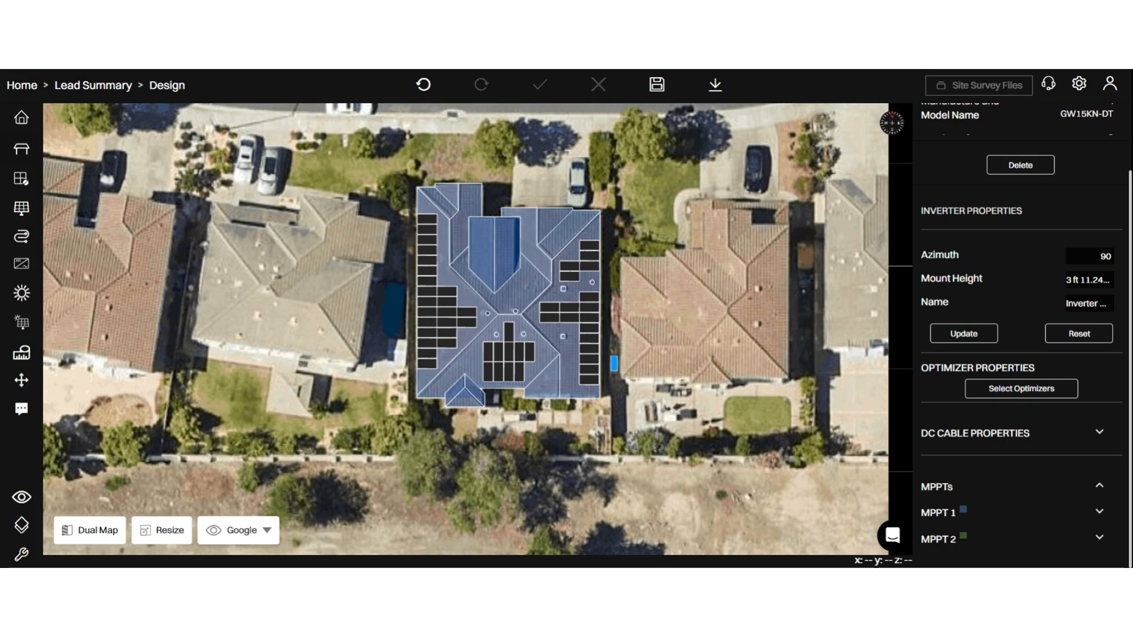
click(1010, 514)
scroll(1011, 517, down, 3)
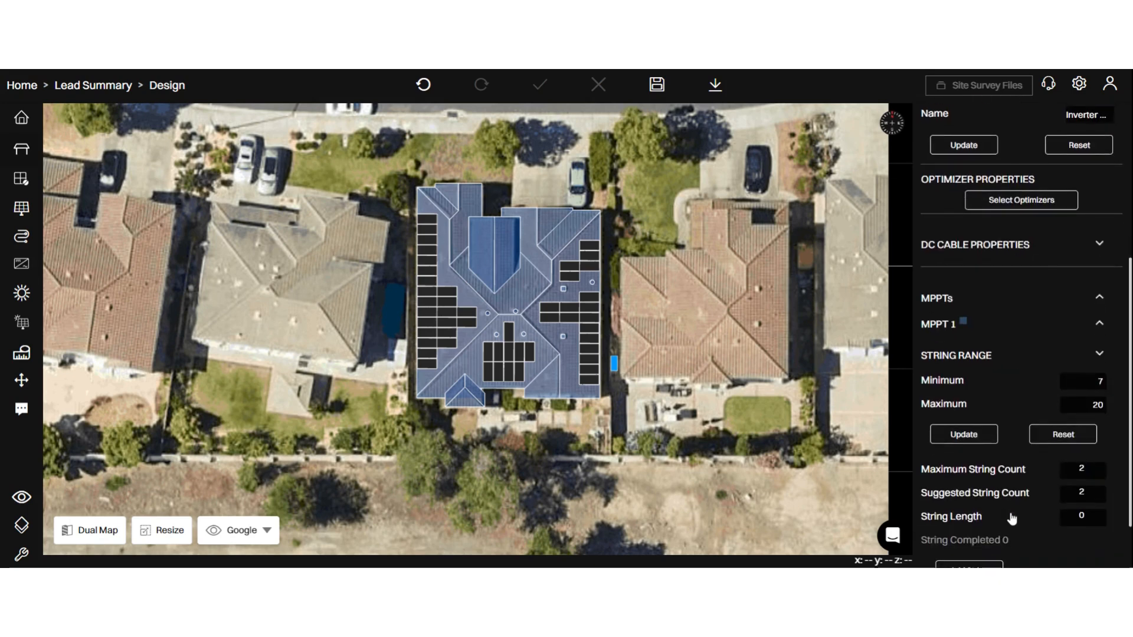
scroll(1011, 518, down, 1)
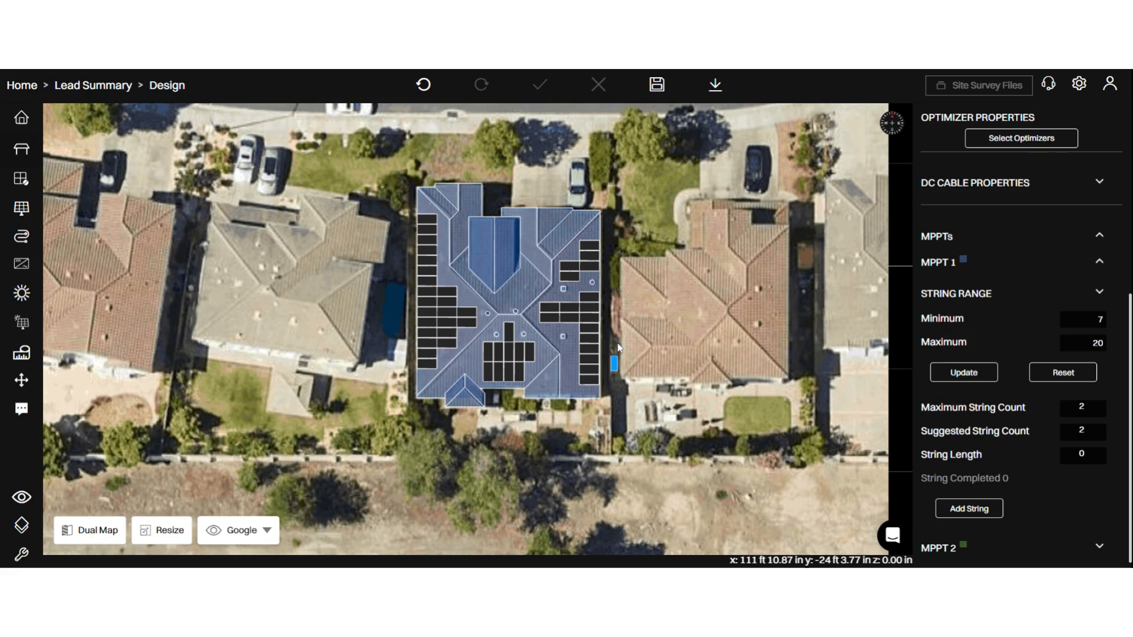
scroll(1008, 400, down, 1)
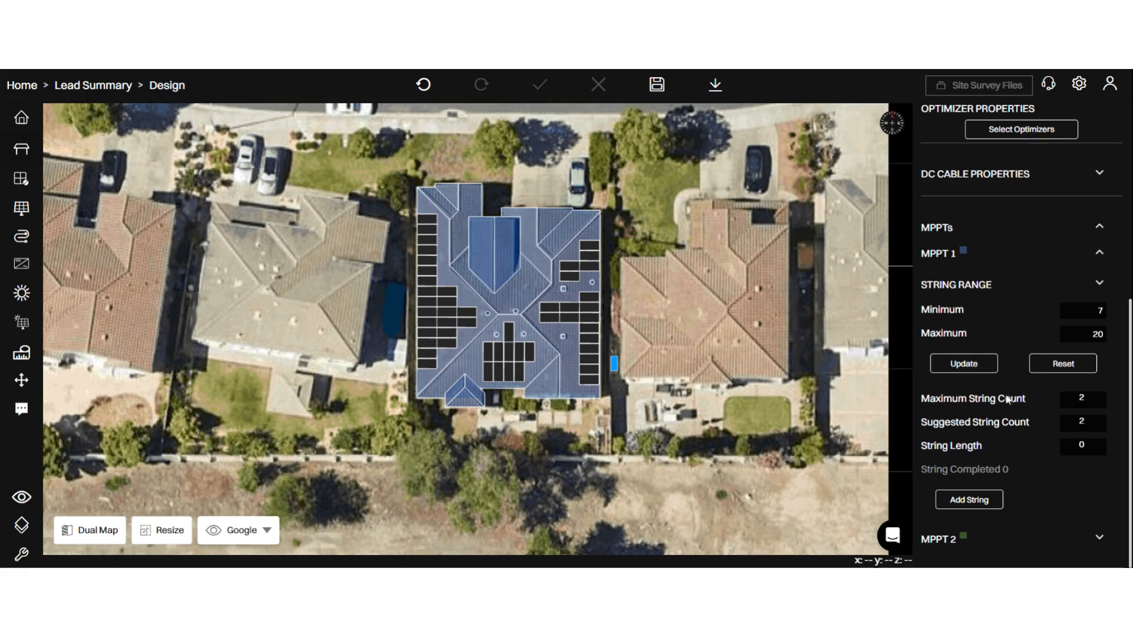
- Start a string on MPPT 1 with the five upper modules and the four-module block on the house's right roof
click(968, 500)
scroll(976, 374, down, 1)
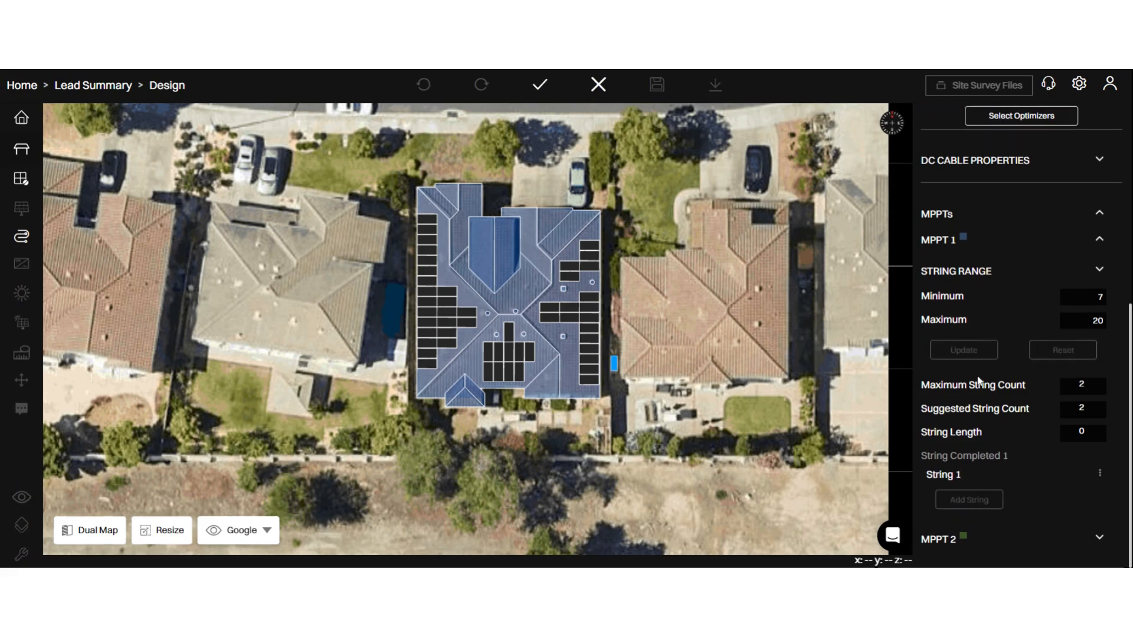
click(591, 247)
click(589, 255)
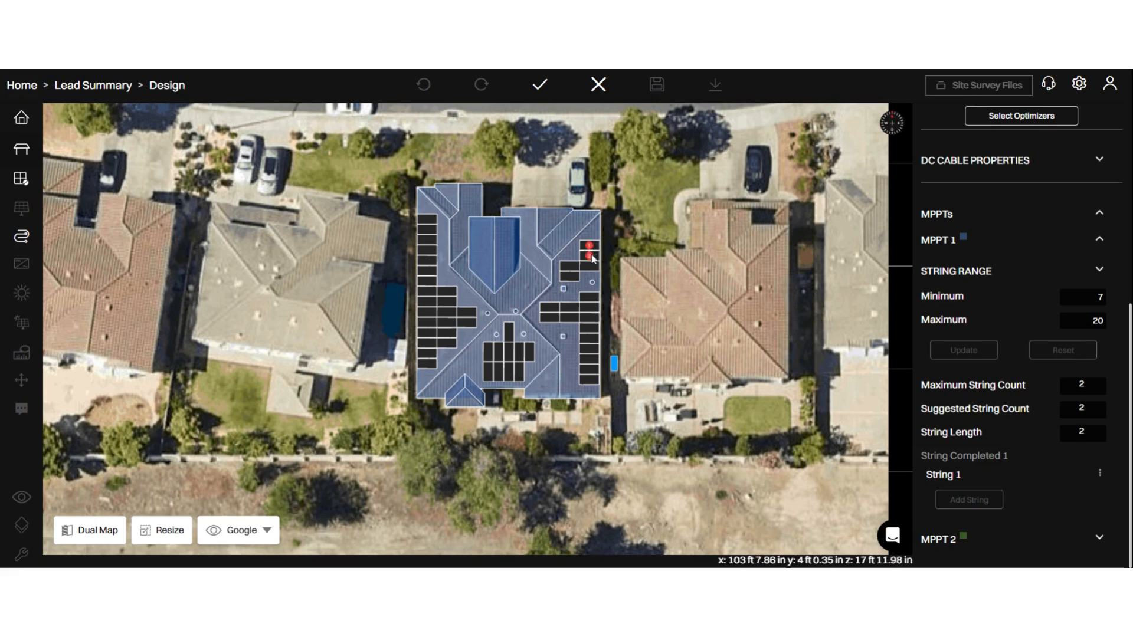
click(590, 265)
click(569, 266)
click(570, 275)
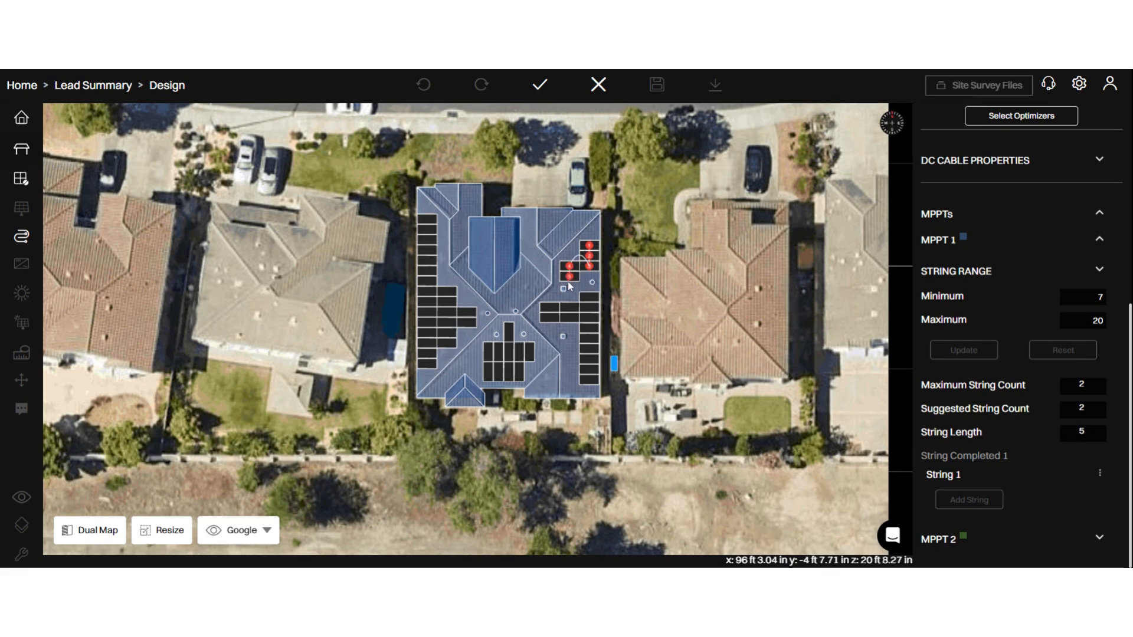
click(549, 307)
click(550, 317)
click(570, 319)
click(570, 308)
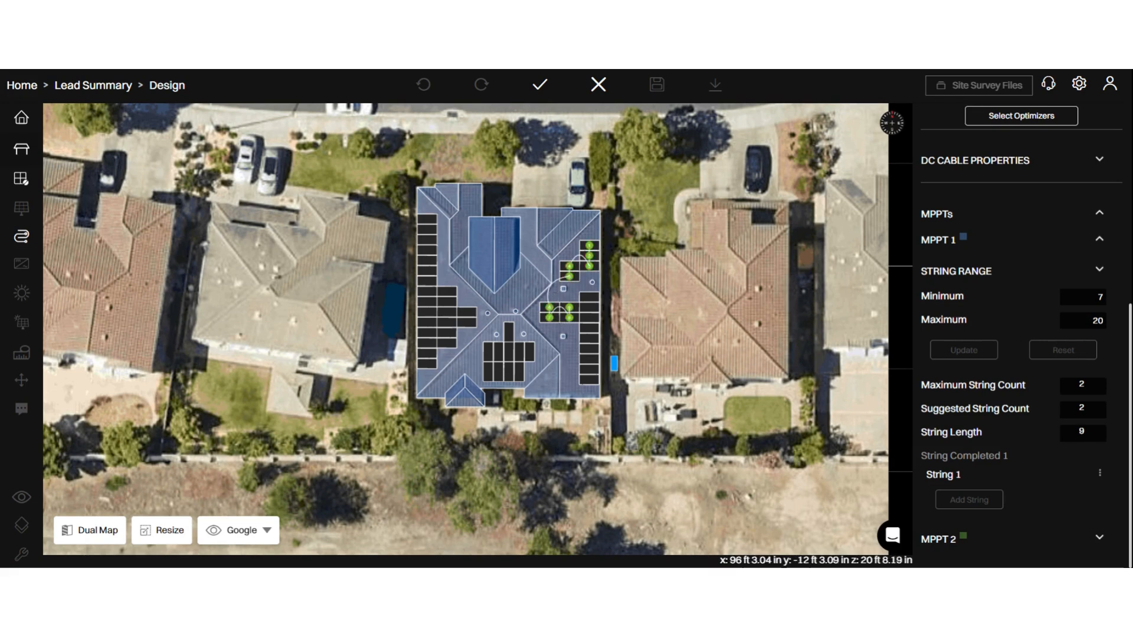
- Add the nine modules of the right roof's long column to the string and complete it
click(589, 297)
click(590, 308)
click(589, 317)
click(590, 328)
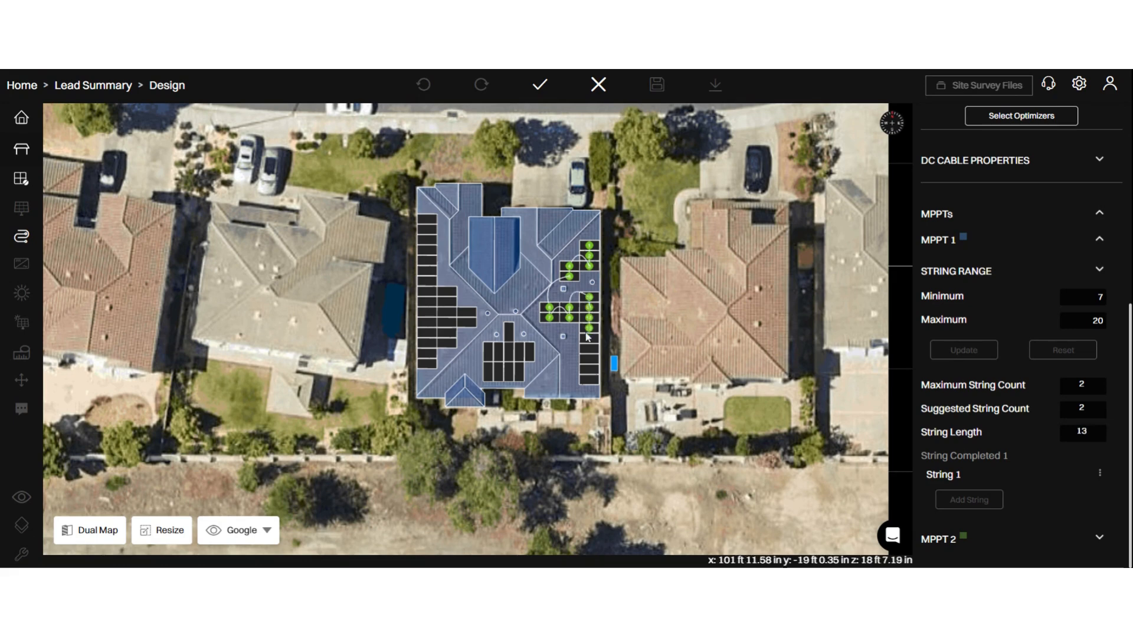
click(590, 338)
click(590, 348)
click(590, 359)
click(589, 369)
click(589, 379)
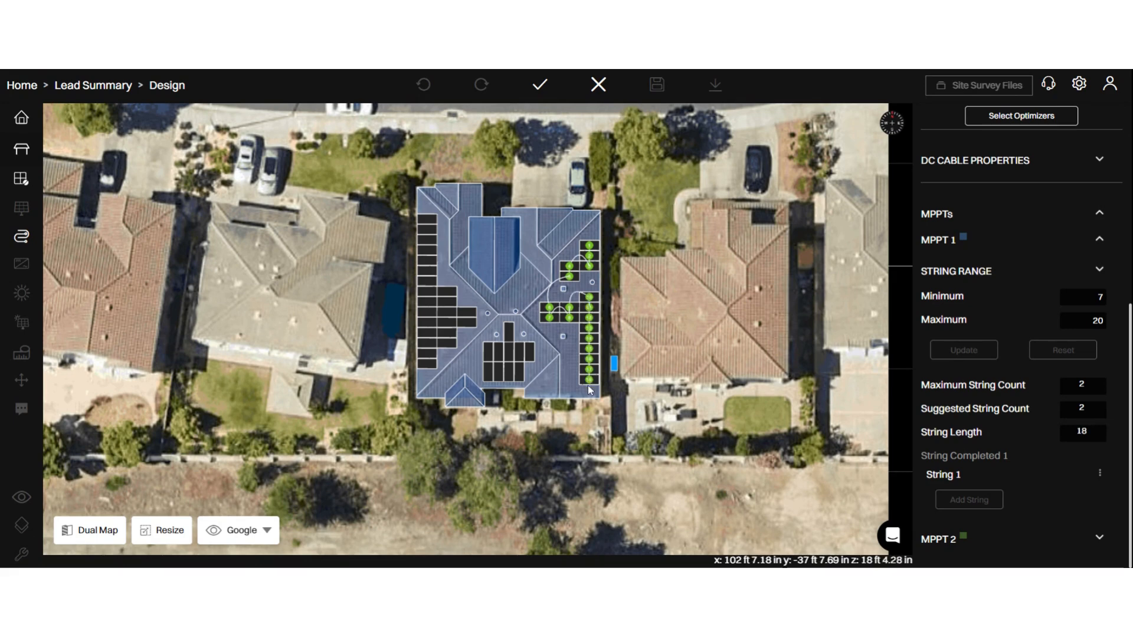
click(540, 85)
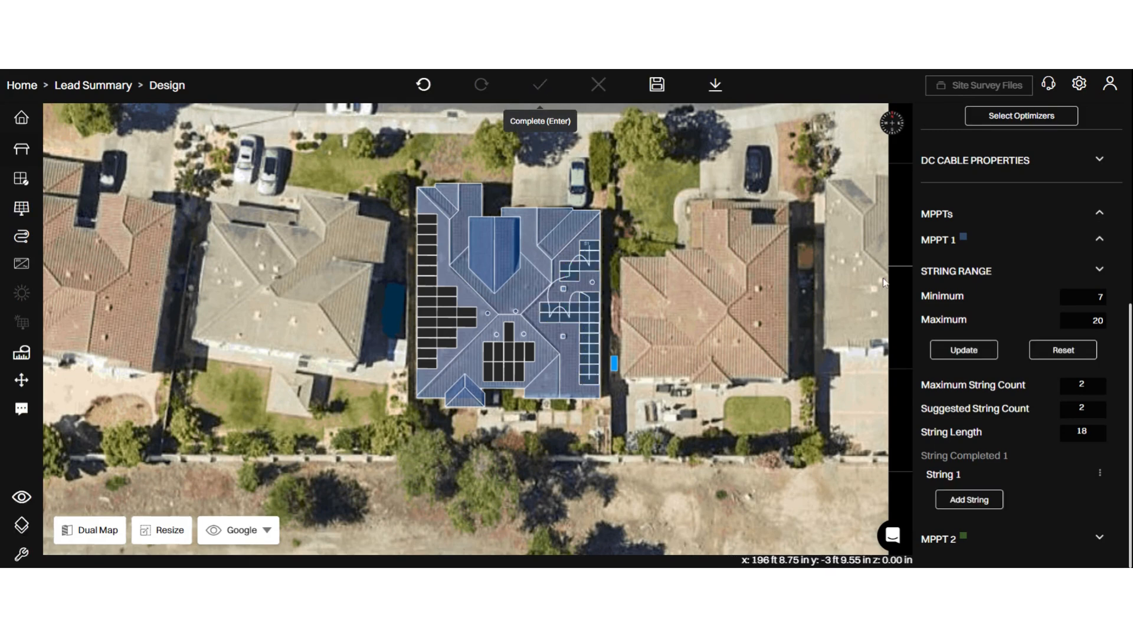
- Start a second string on MPPT 1 with the ten modules of the lower middle roof array
click(969, 500)
click(519, 371)
click(509, 372)
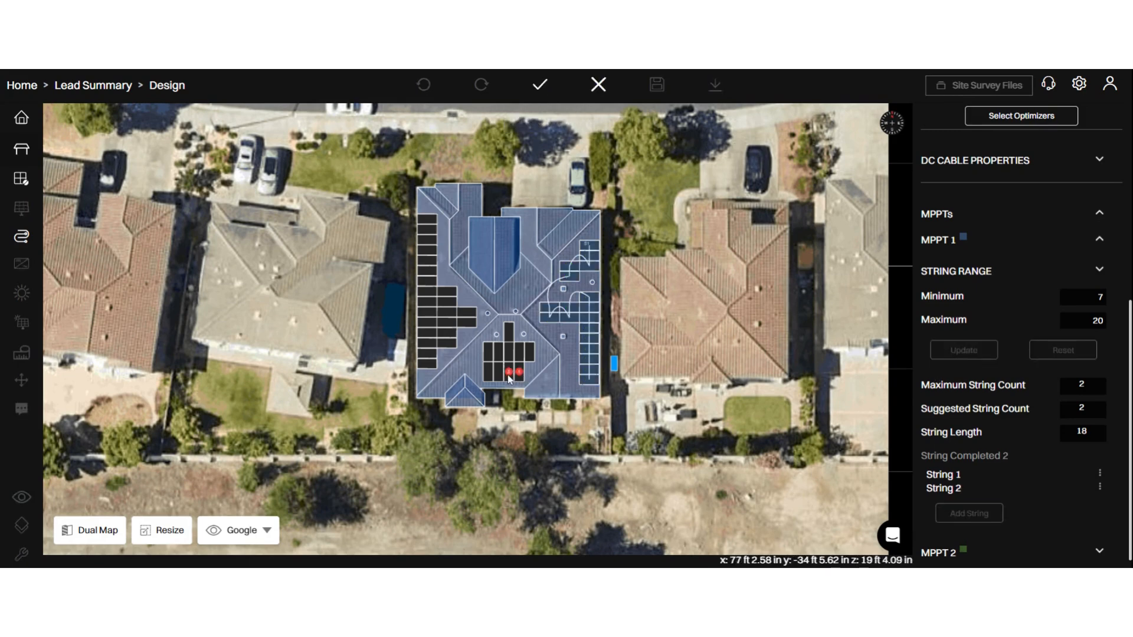
click(499, 372)
click(488, 372)
click(488, 351)
click(499, 352)
click(508, 352)
click(519, 352)
click(530, 352)
click(509, 331)
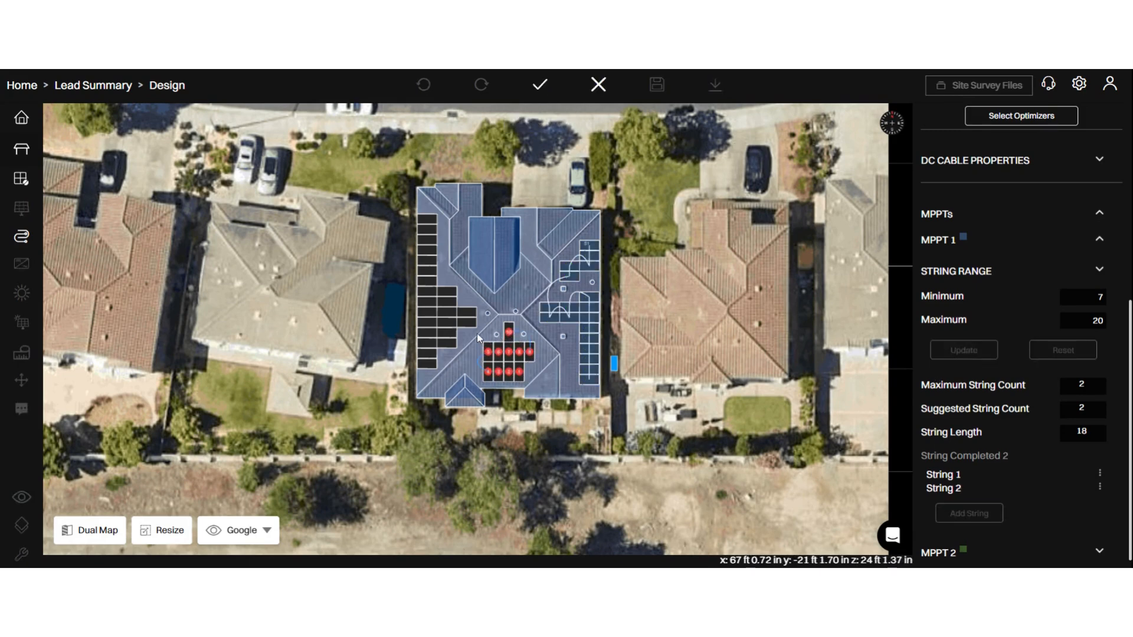
- Add the two protruding modules and the six-module inner column of the left roof to the second string and complete it
click(466, 323)
click(467, 312)
click(447, 291)
click(447, 302)
click(447, 312)
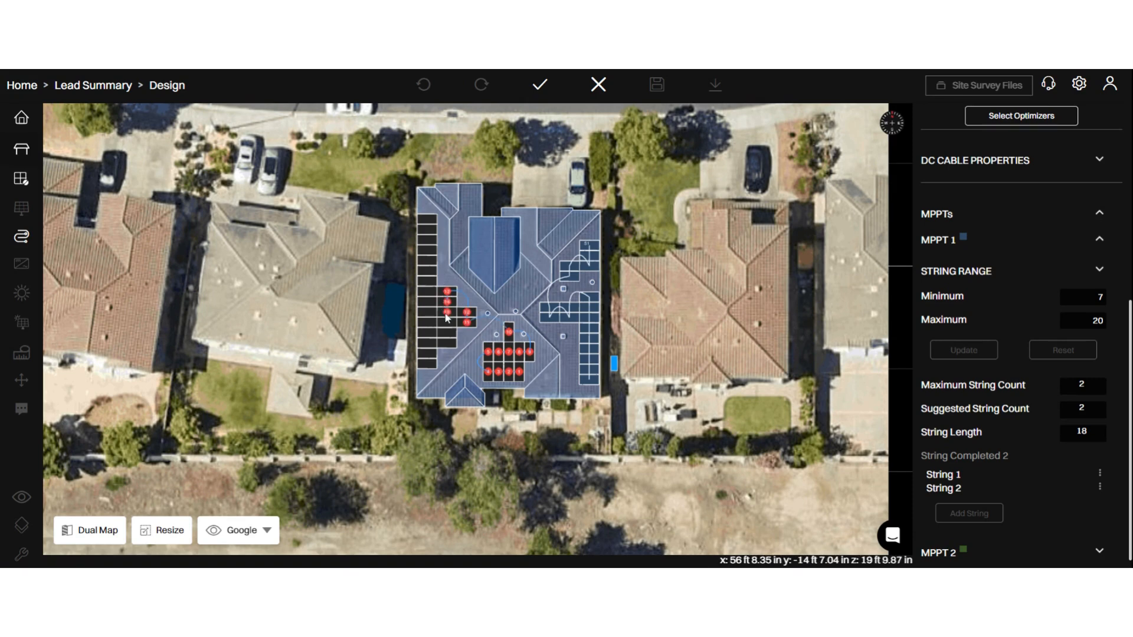
click(447, 322)
click(447, 333)
click(446, 343)
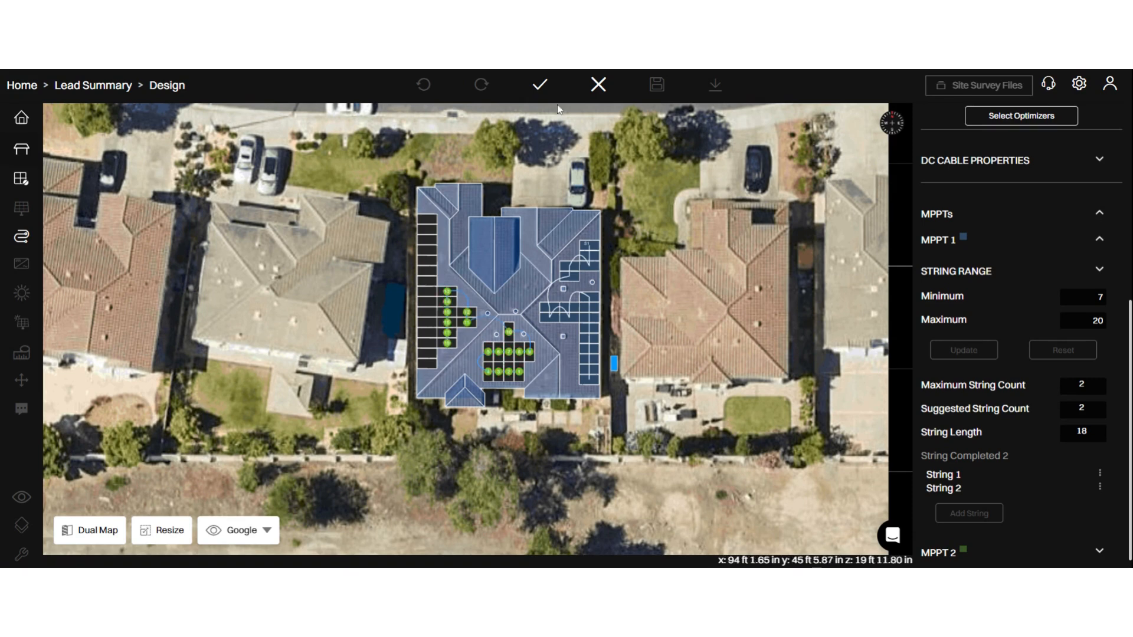
click(541, 87)
- Add a string on MPPT 2 covering the top seven modules of the left roof's outer column
scroll(1049, 465, down, 1)
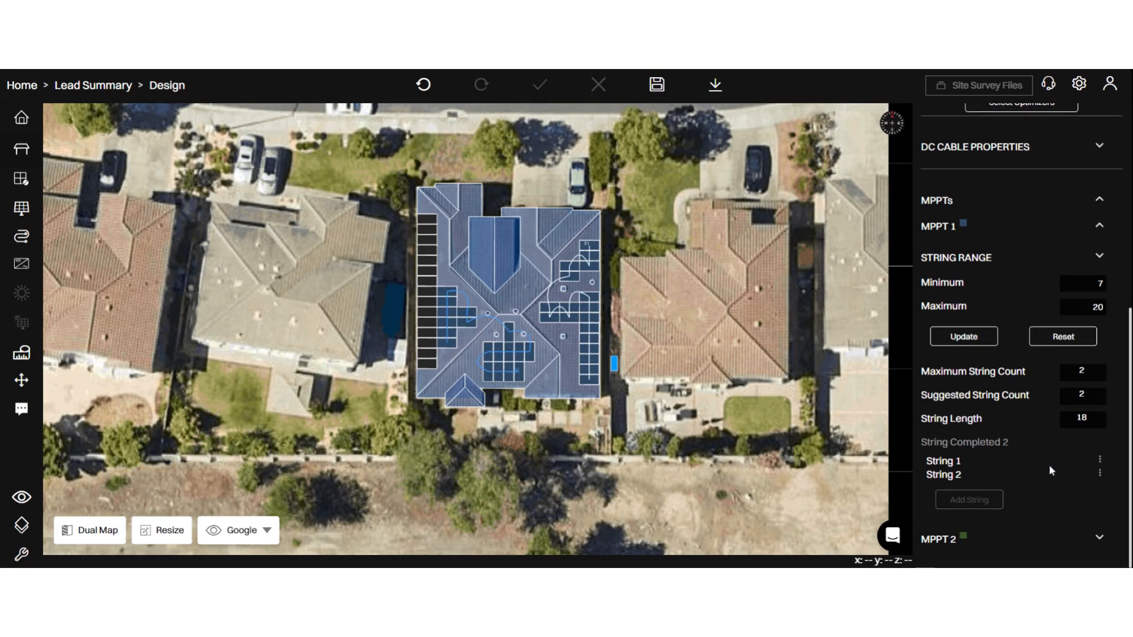
click(1099, 538)
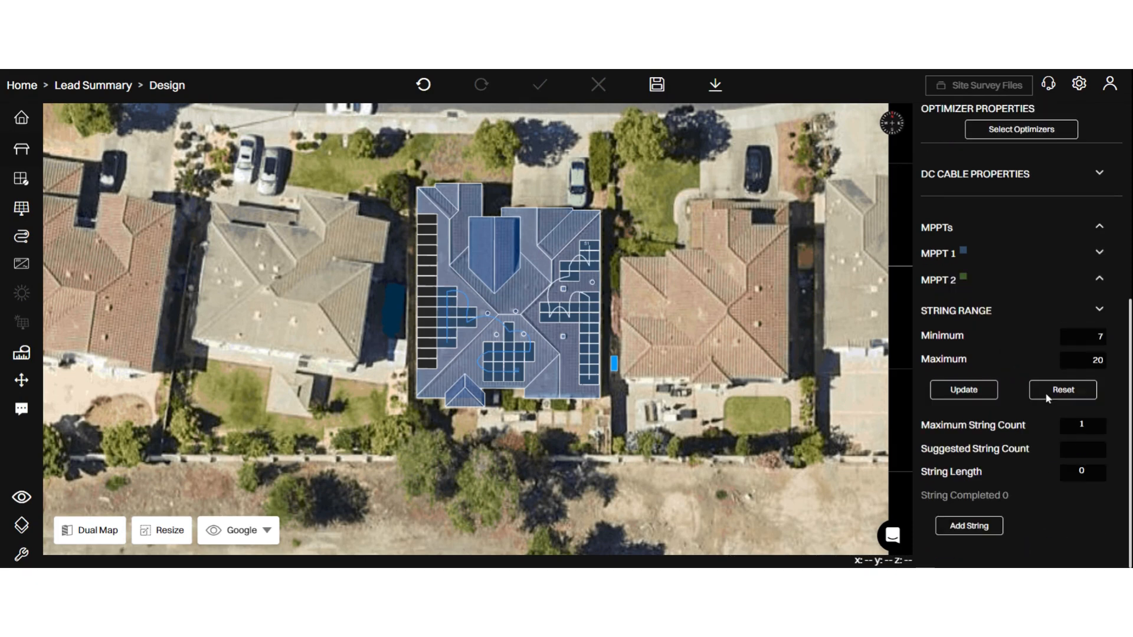
click(968, 524)
drag(427, 220, 427, 284)
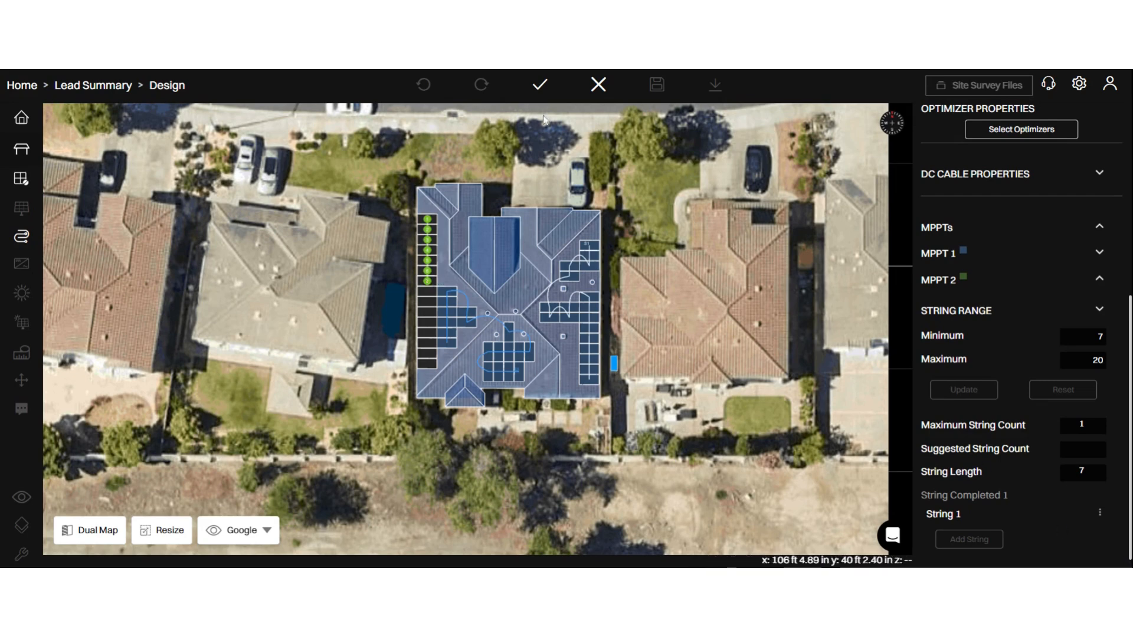
click(540, 85)
scroll(1102, 482, down, 1)
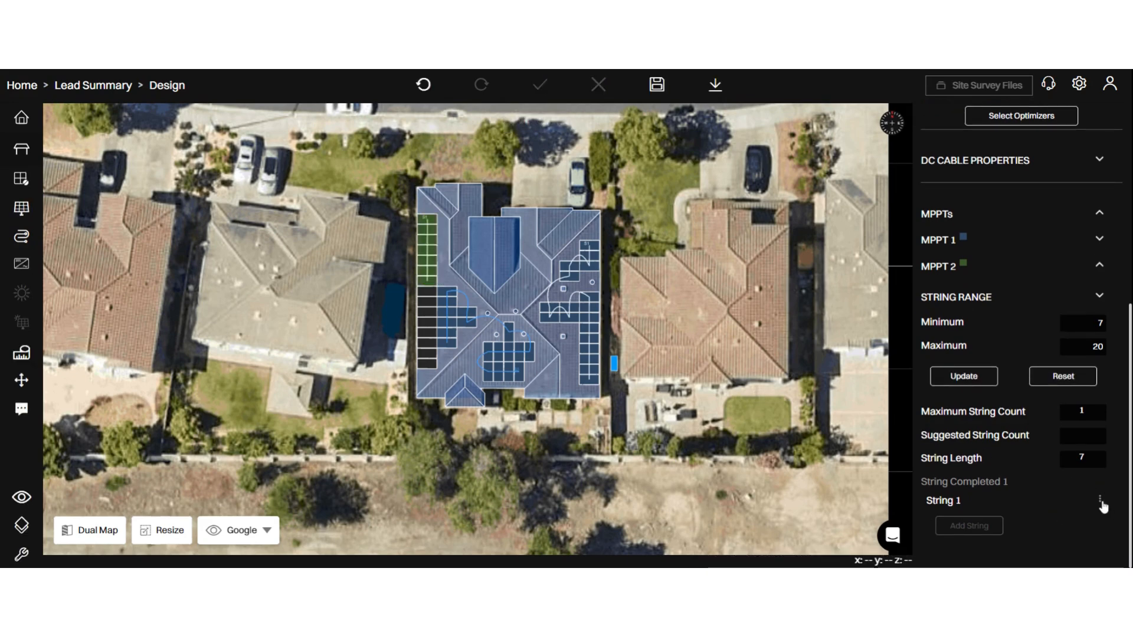
click(1100, 501)
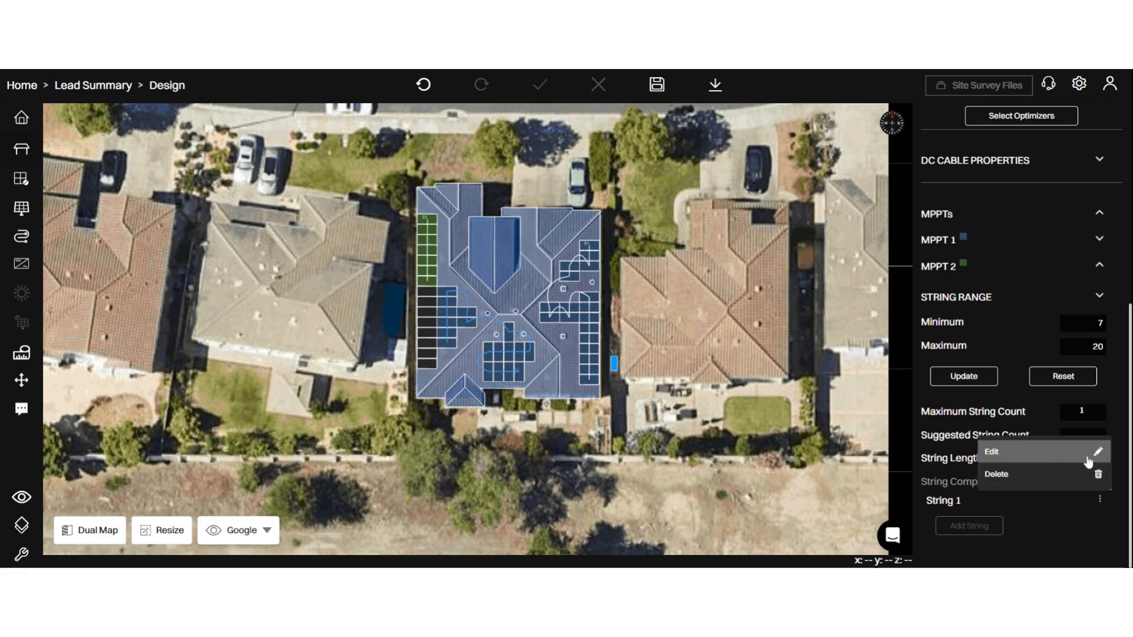
click(1097, 475)
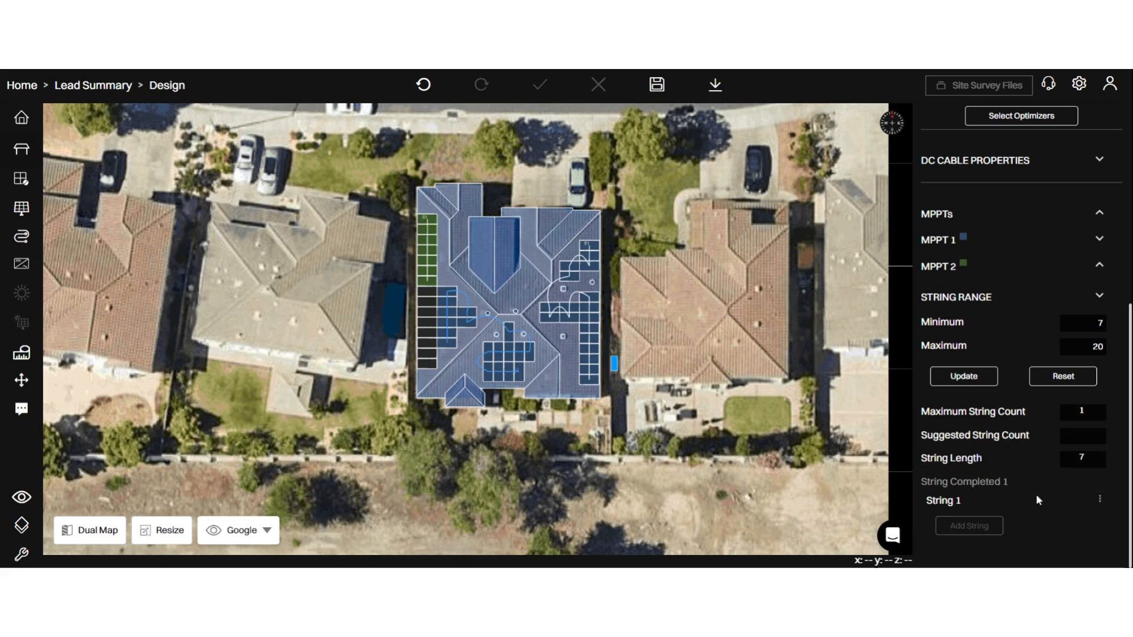
click(1100, 500)
click(1097, 475)
- Edit the MPPT 2 string to include the remaining eight modules of the left roof's outer column, and save the design
click(1100, 501)
click(1092, 454)
click(427, 292)
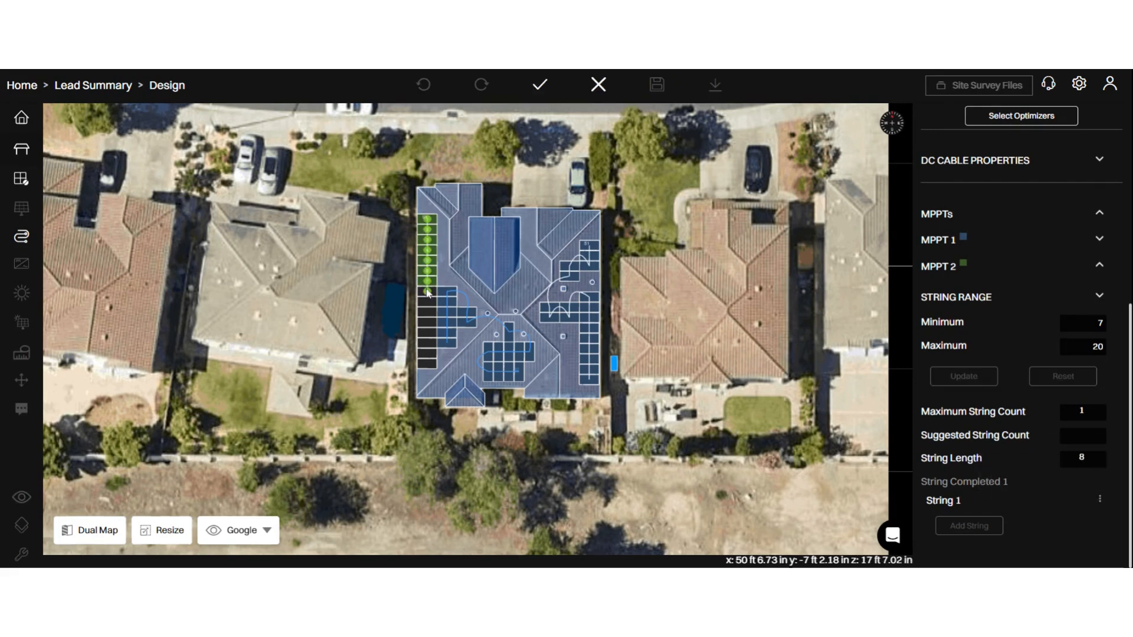
drag(427, 291, 427, 364)
click(539, 86)
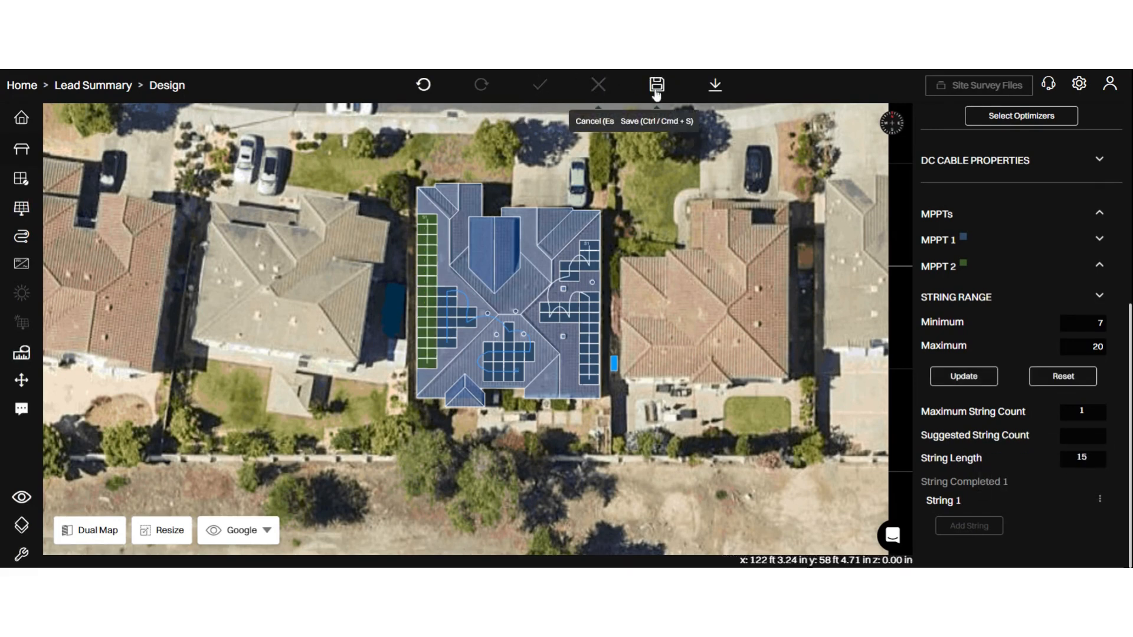
click(657, 85)
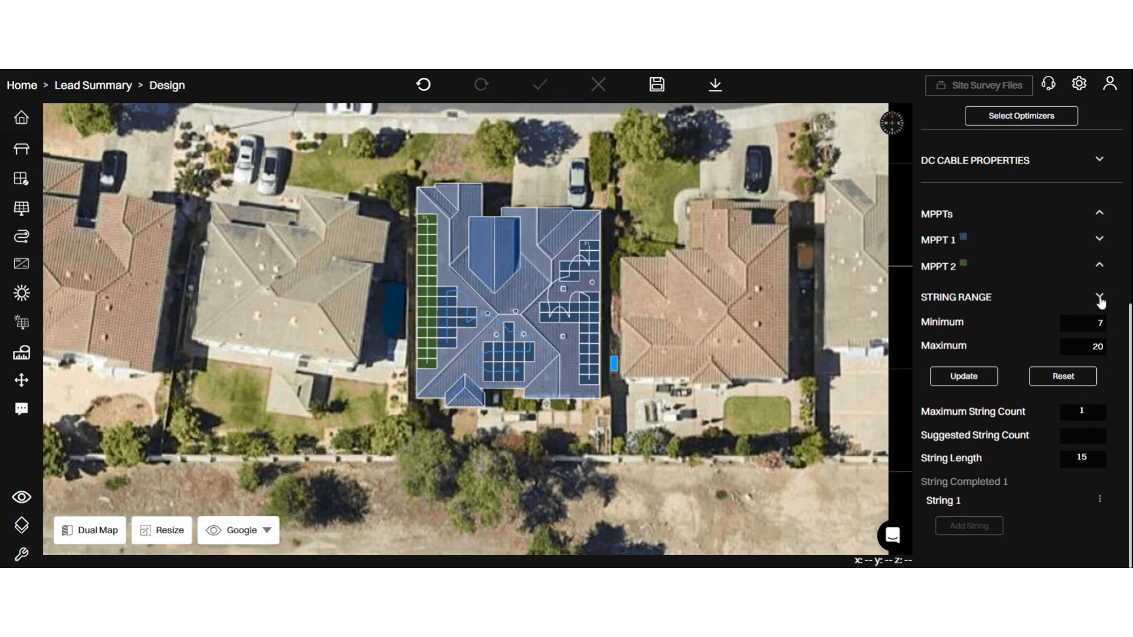
- Collapse the MPPT 2 details and examine the strings assigned to MPPT 1
click(1100, 264)
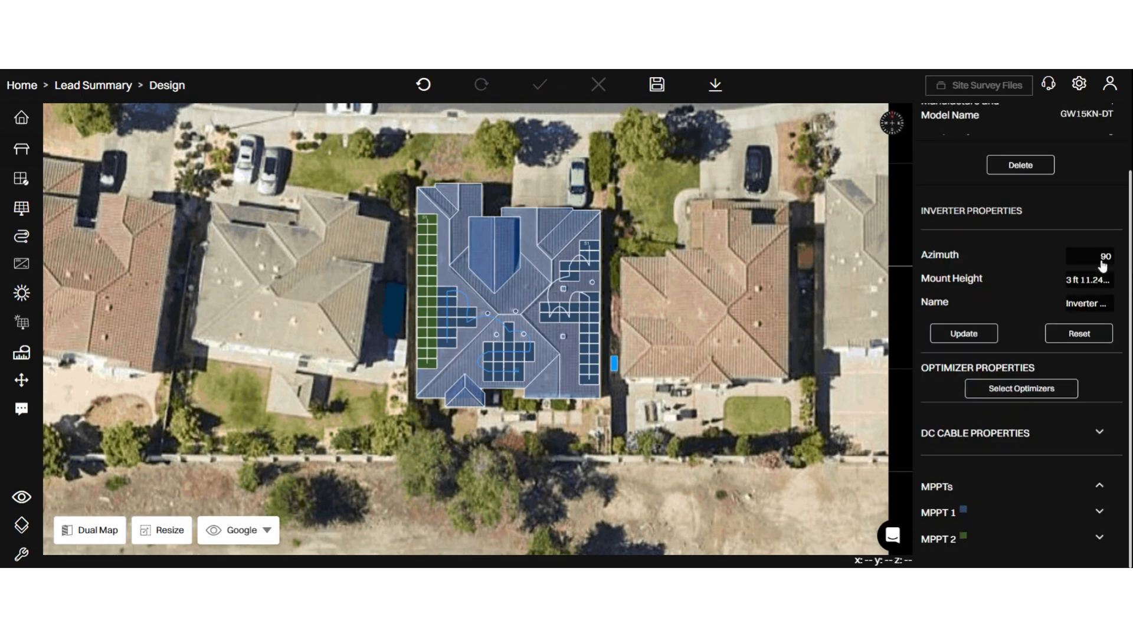
click(1091, 512)
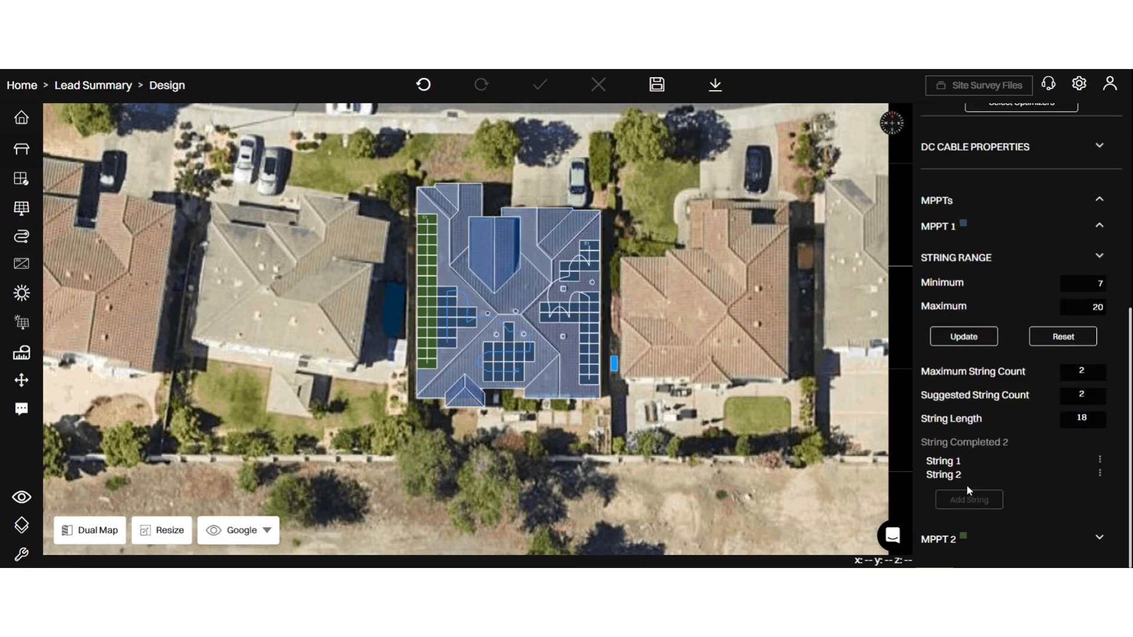
- Show the MPPT 2 string details, examine the colour-coded string layout on the roof, and save the design
click(1088, 540)
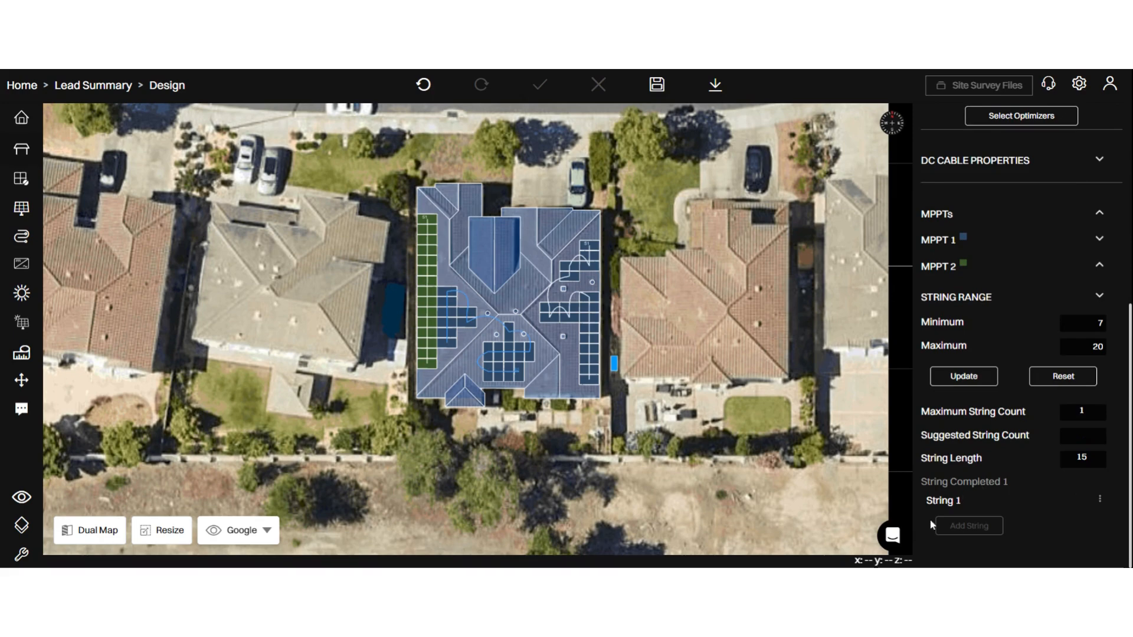
scroll(496, 287, up, 3)
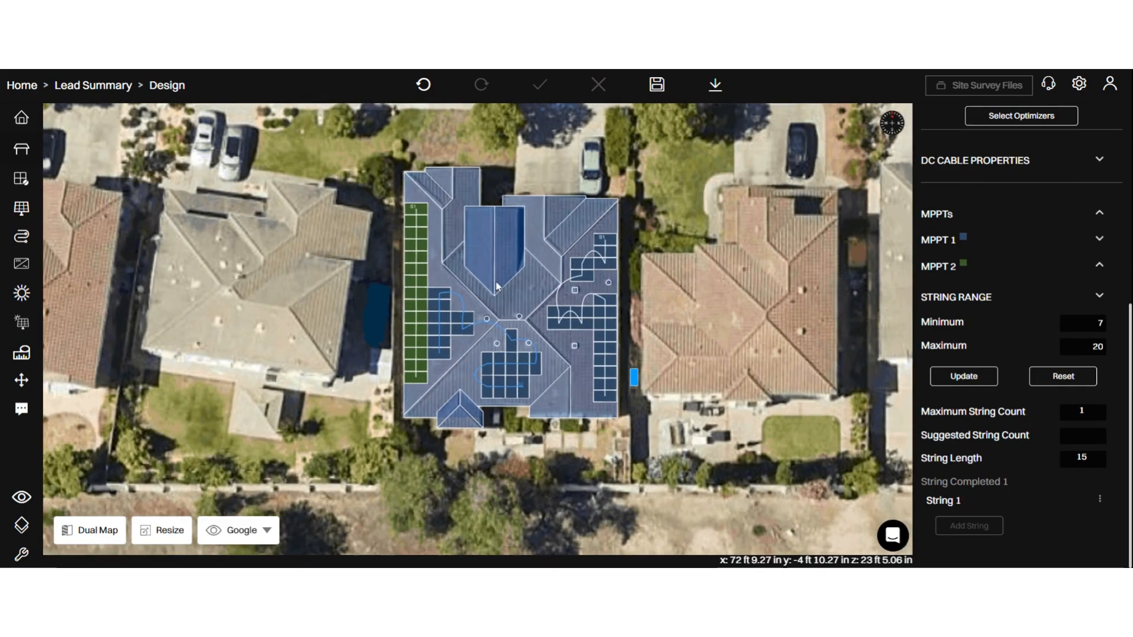
scroll(496, 286, up, 2)
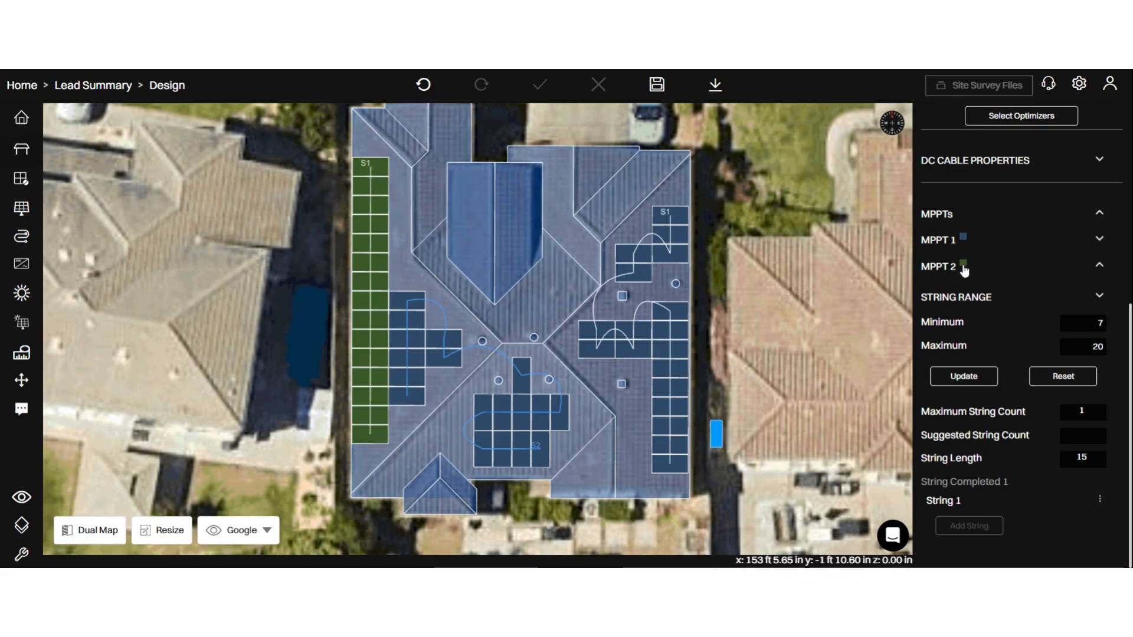
scroll(362, 334, down, 2)
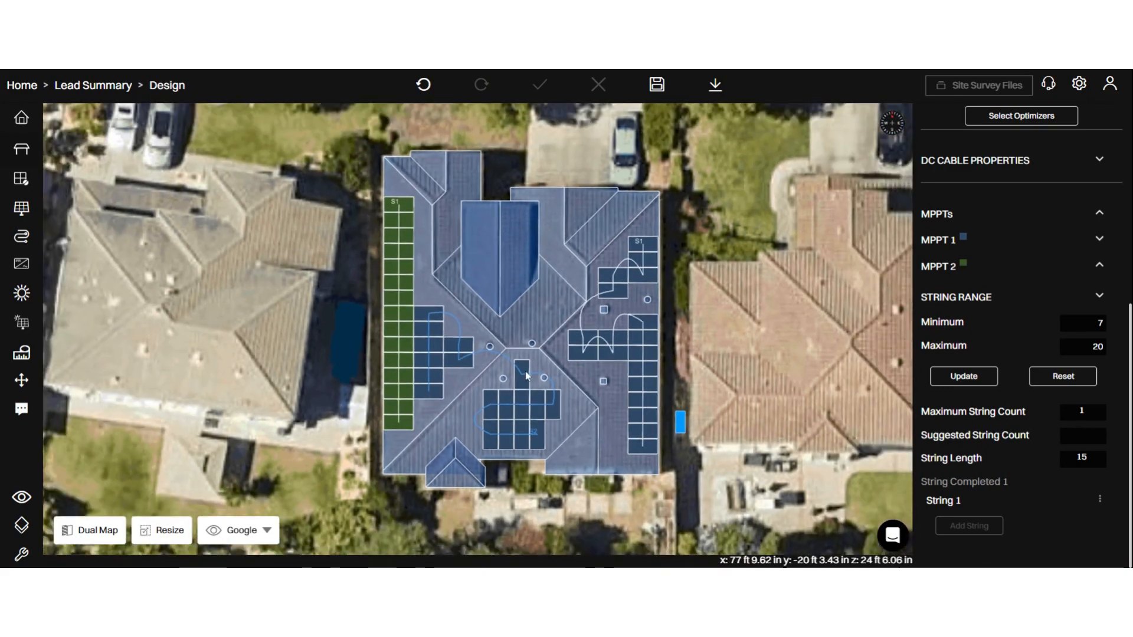
click(657, 86)
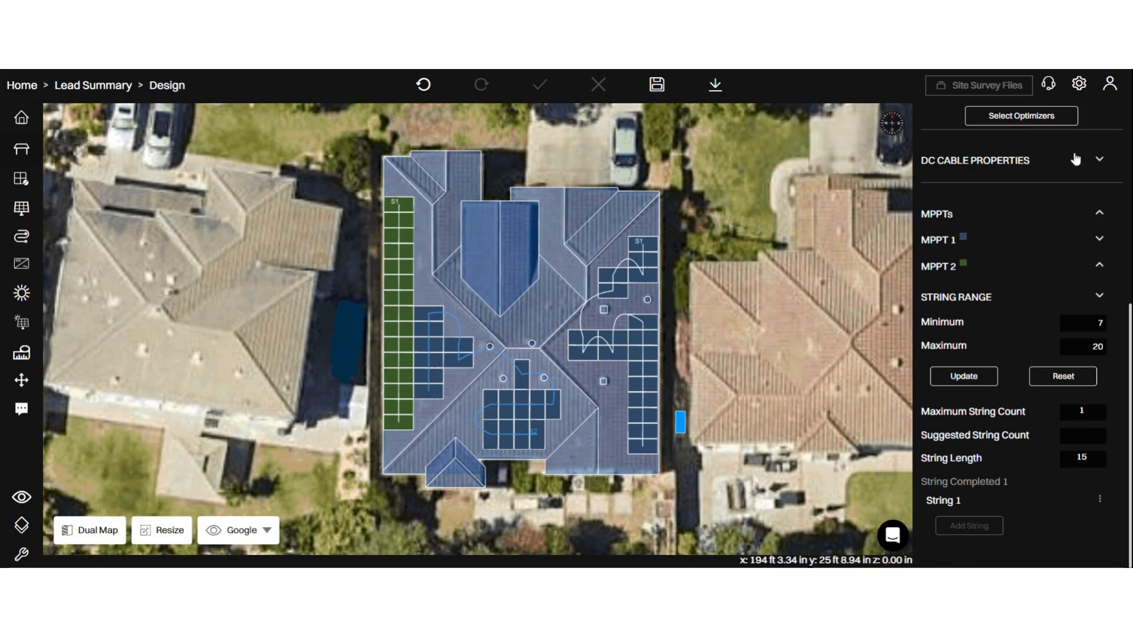
- Open the inverter's DC cable properties and review them with its other properties
click(1099, 159)
scroll(1049, 267, up, 2)
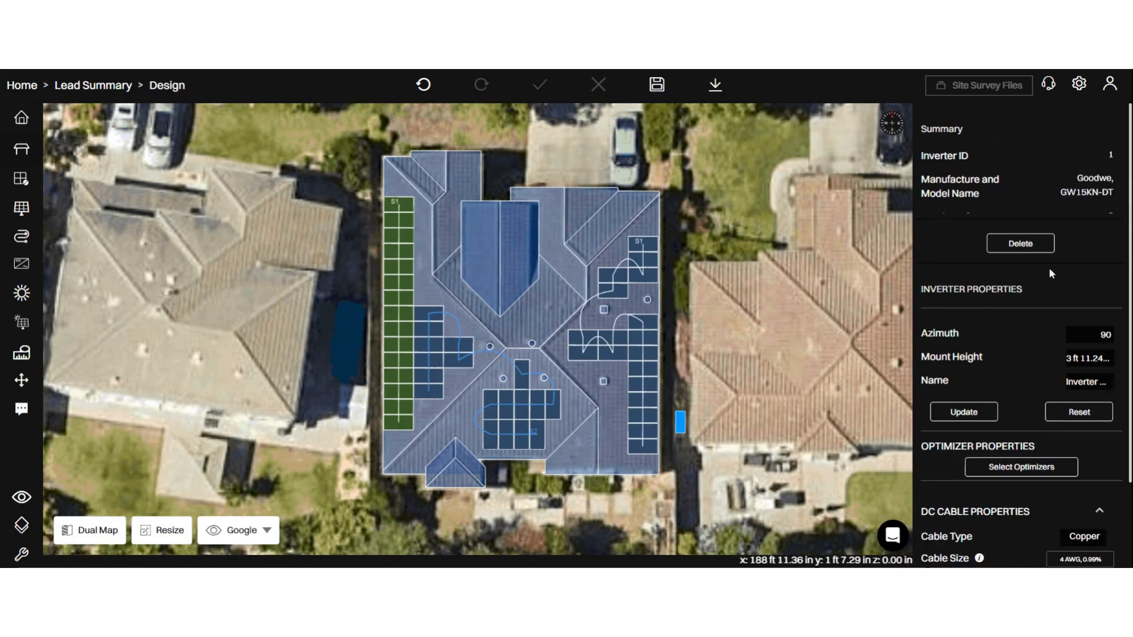